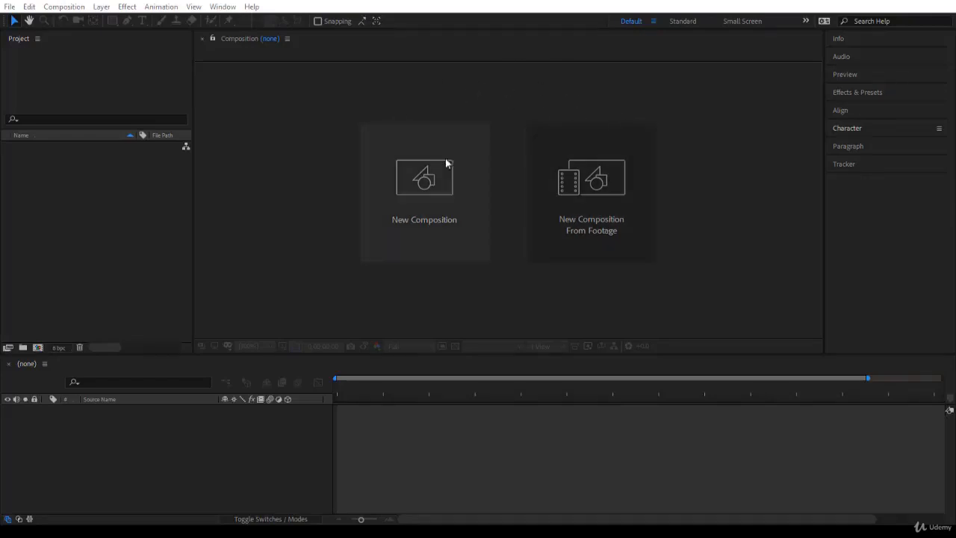
# Create a composition named "Shapes Trial" with the HDV/HDTV 720 25 preset, a 0:00:05:00 duration and a black background
pyautogui.click(437, 205)
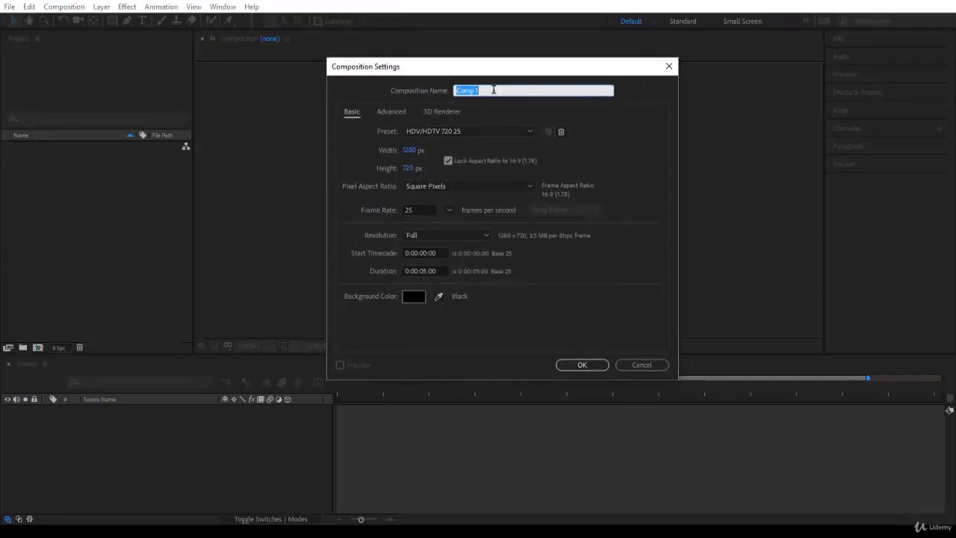
pyautogui.write('Shapes Trial')
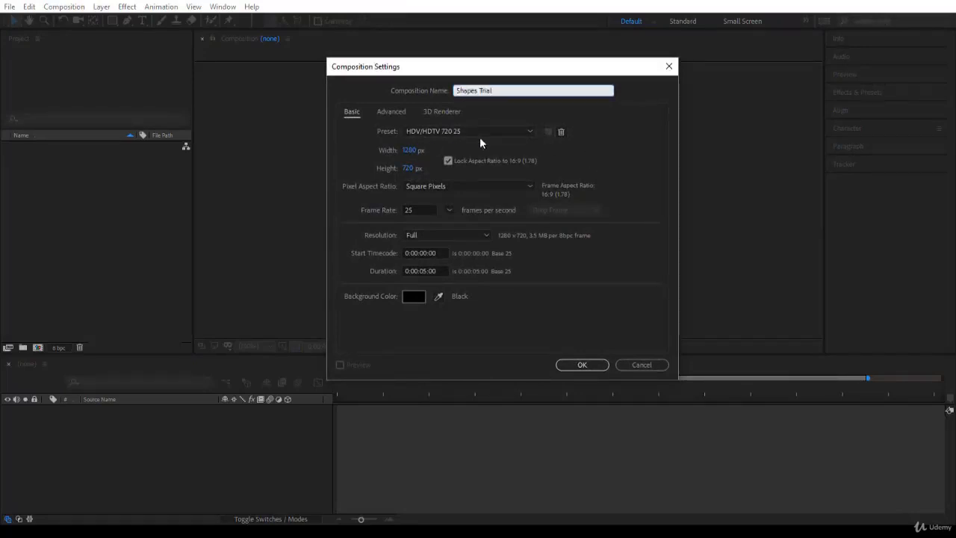
pyautogui.click(500, 134)
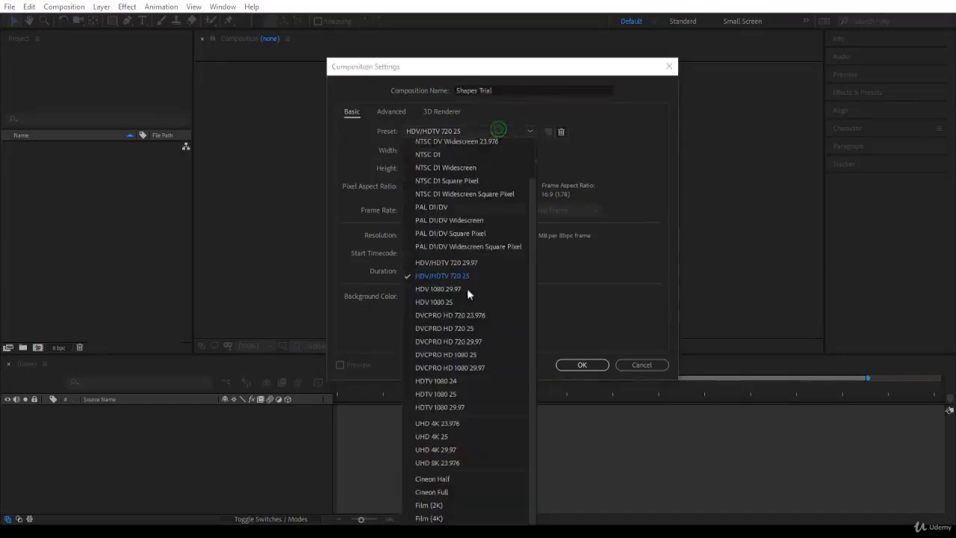
pyautogui.click(640, 144)
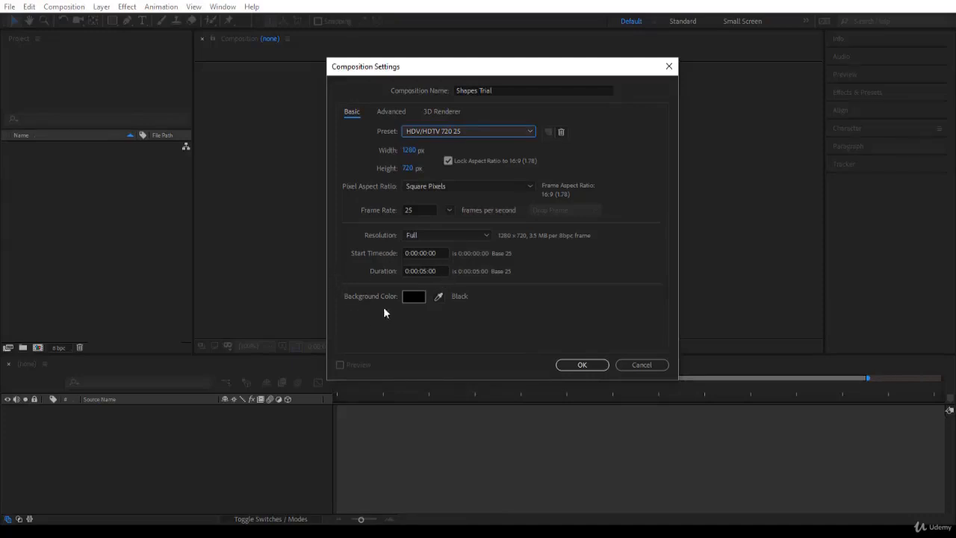
pyautogui.click(415, 297)
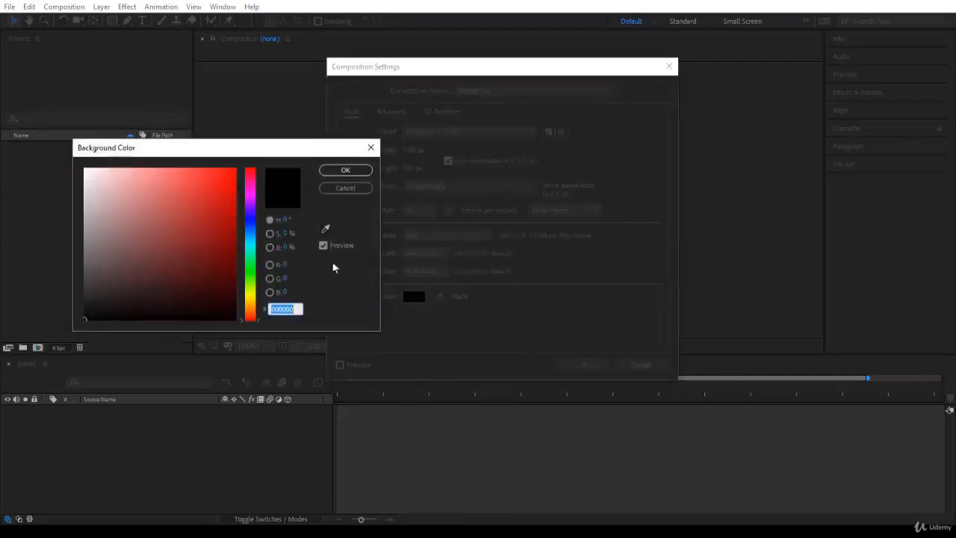
pyautogui.click(363, 188)
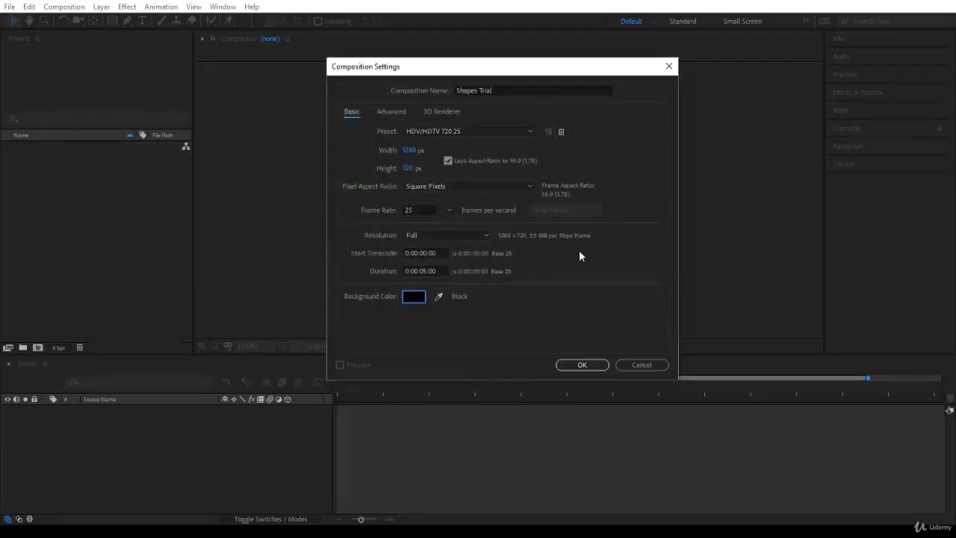
pyautogui.click(587, 364)
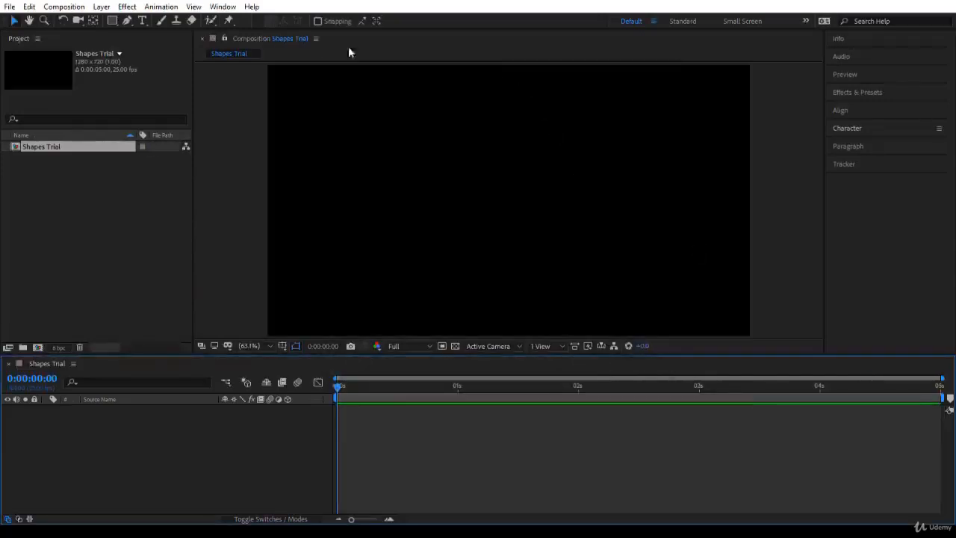
# Draw a rectangle near the middle of the composition with the Rectangle Tool, using a teal fill, a white 10 px stroke and no Bezier Path
pyautogui.click(113, 24)
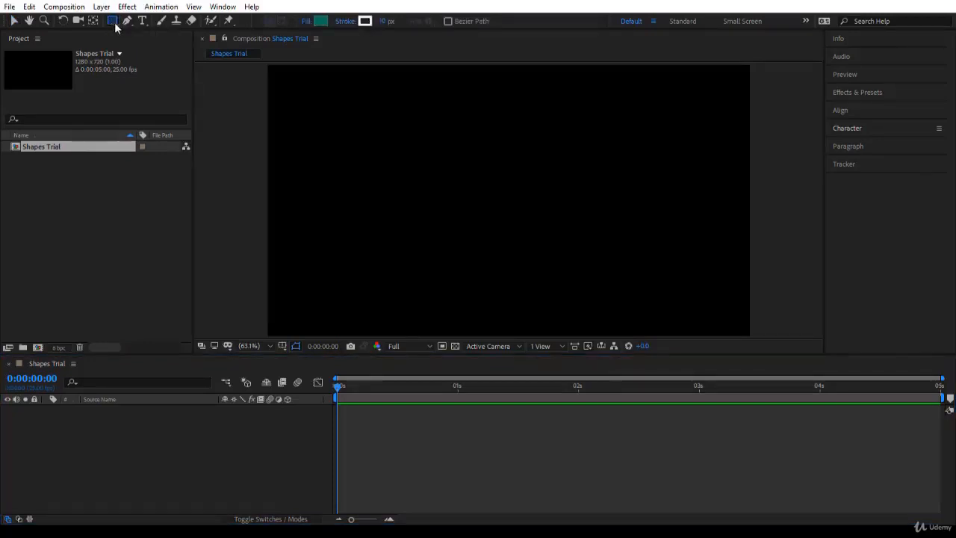
pyautogui.click(113, 24)
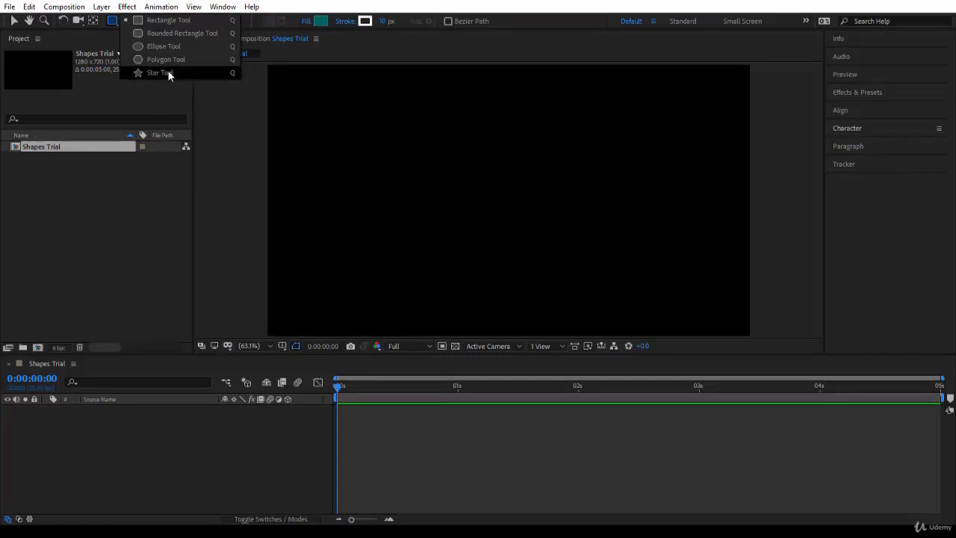
pyautogui.click(176, 26)
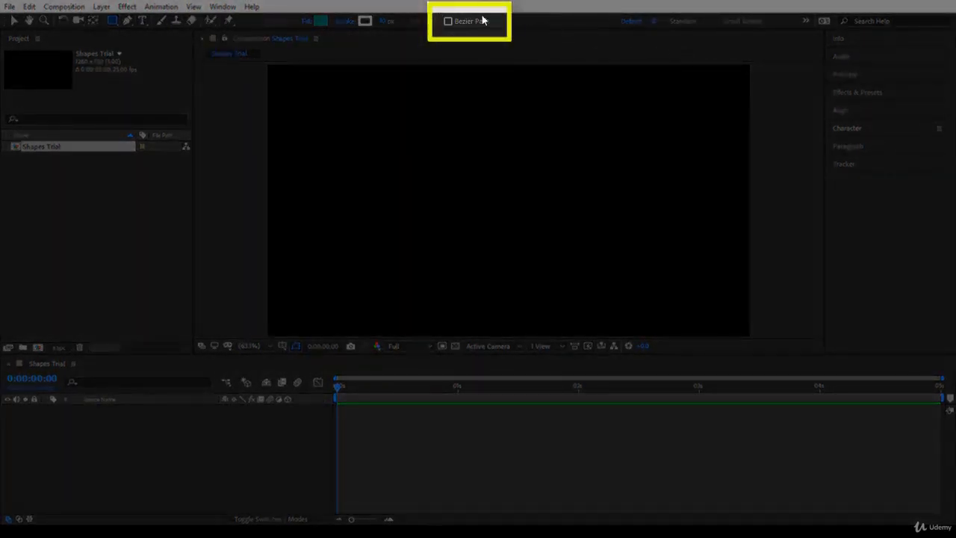
pyautogui.click(452, 25)
pyautogui.click(450, 23)
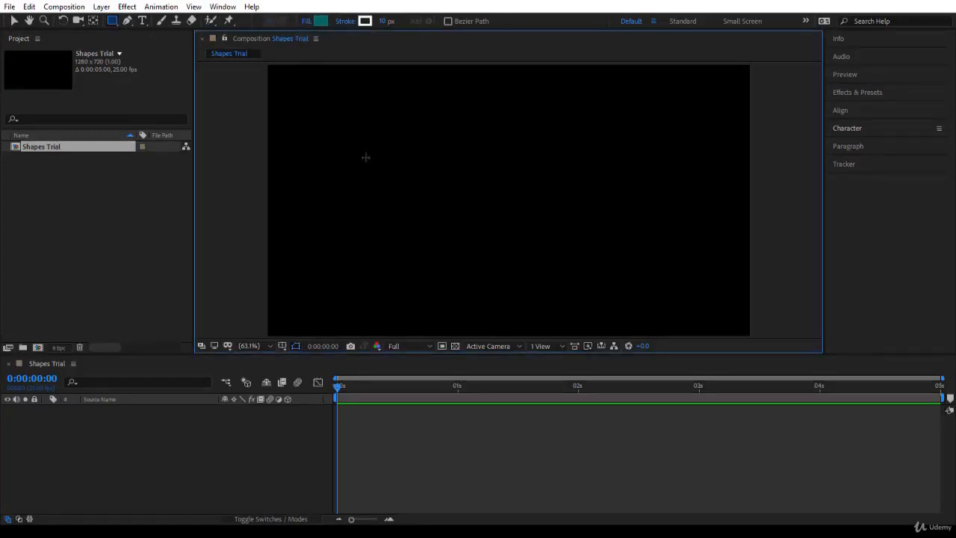
pyautogui.moveTo(380, 133)
pyautogui.mouseDown()
pyautogui.moveTo(543, 269)
pyautogui.moveTo(674, 267)
pyautogui.moveTo(622, 260)
pyautogui.mouseUp()
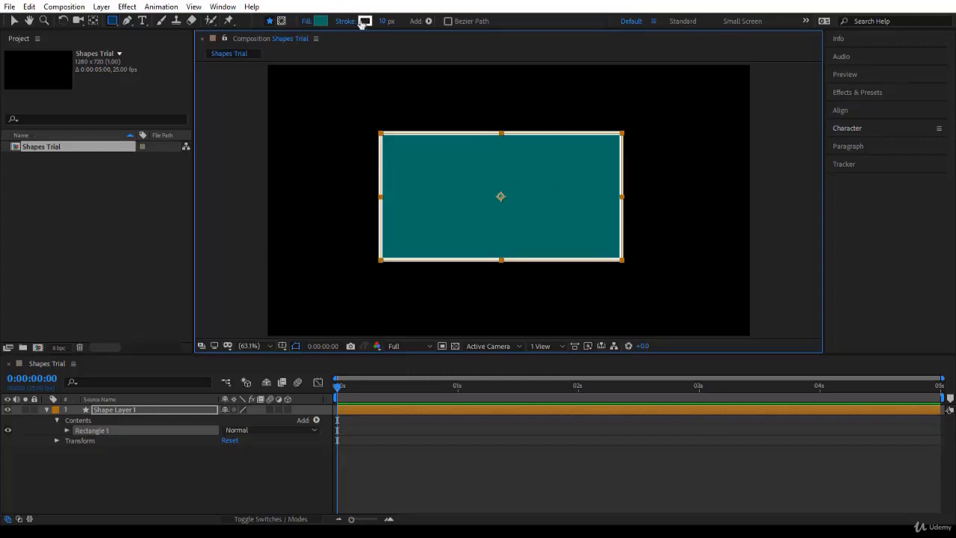
# Try the None, Linear Gradient and Radial Gradient fill types on the rectangle, then return it to Solid Color
pyautogui.click(304, 24)
pyautogui.moveTo(294, 136)
pyautogui.mouseDown()
pyautogui.moveTo(286, 122)
pyautogui.moveTo(292, 135)
pyautogui.mouseUp()
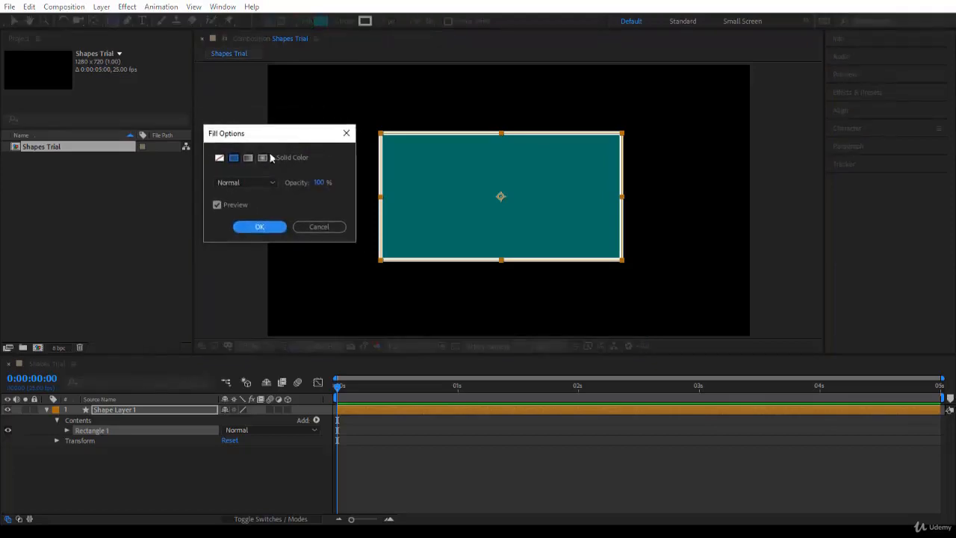
pyautogui.click(220, 158)
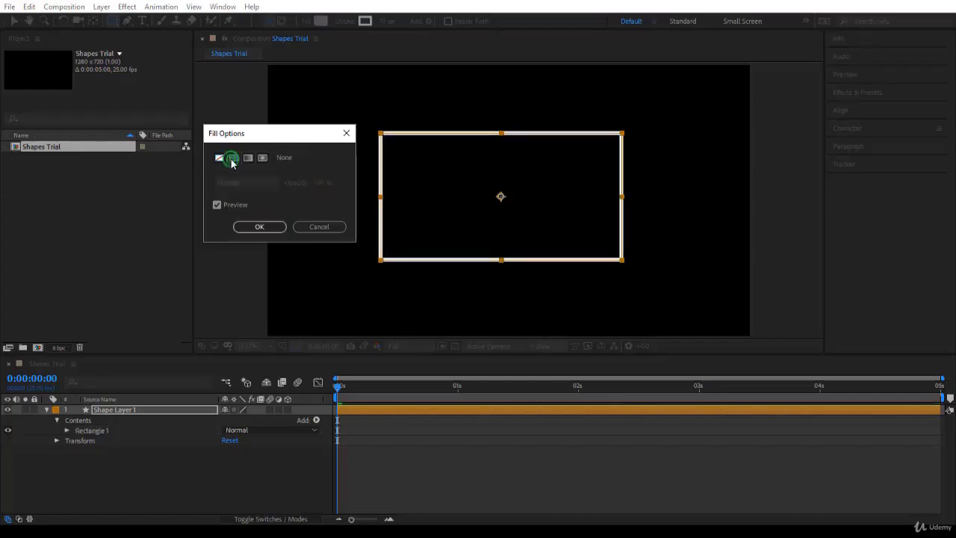
pyautogui.click(234, 158)
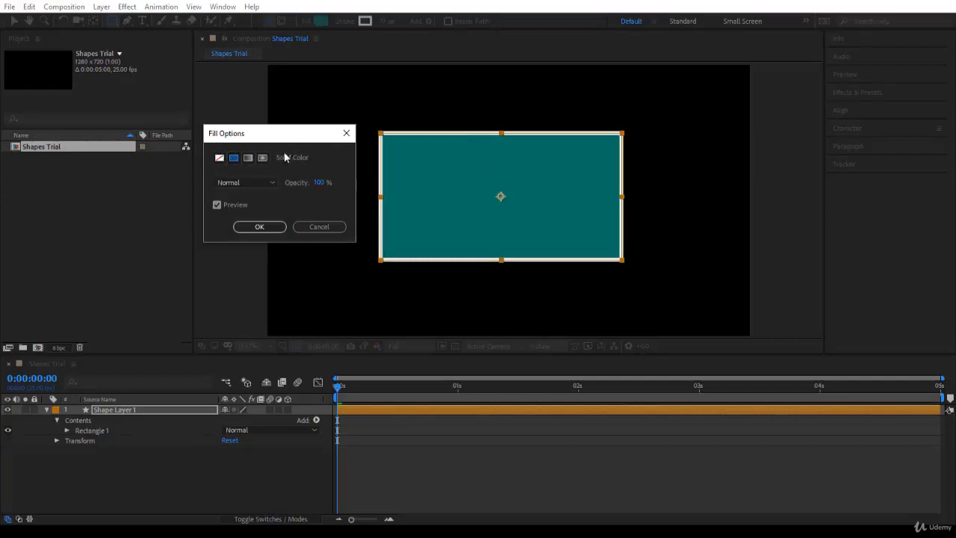
pyautogui.click(248, 157)
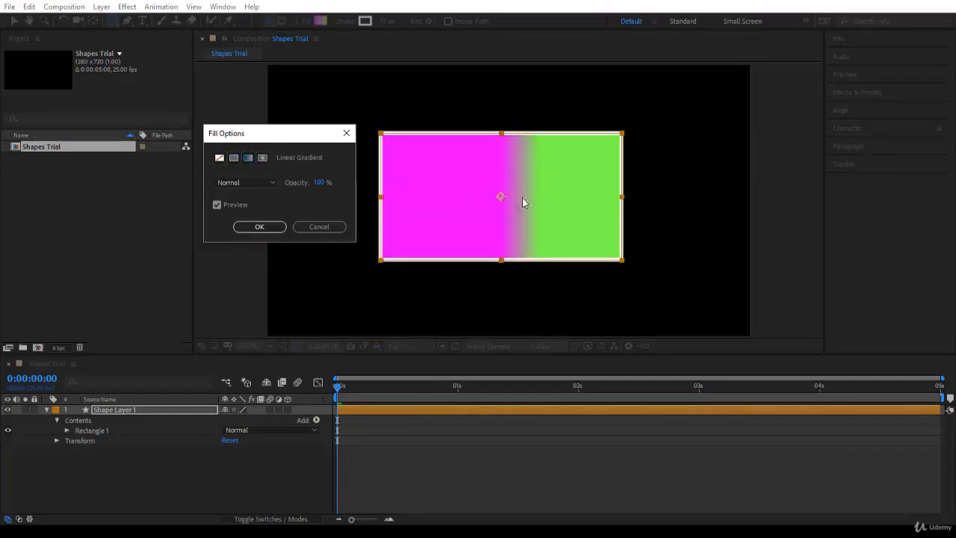
pyautogui.click(262, 159)
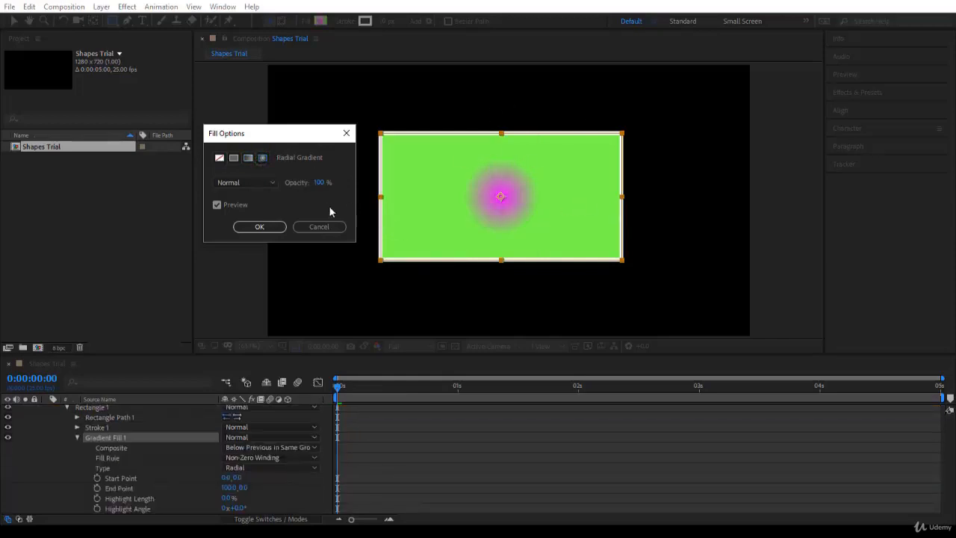
pyautogui.click(234, 159)
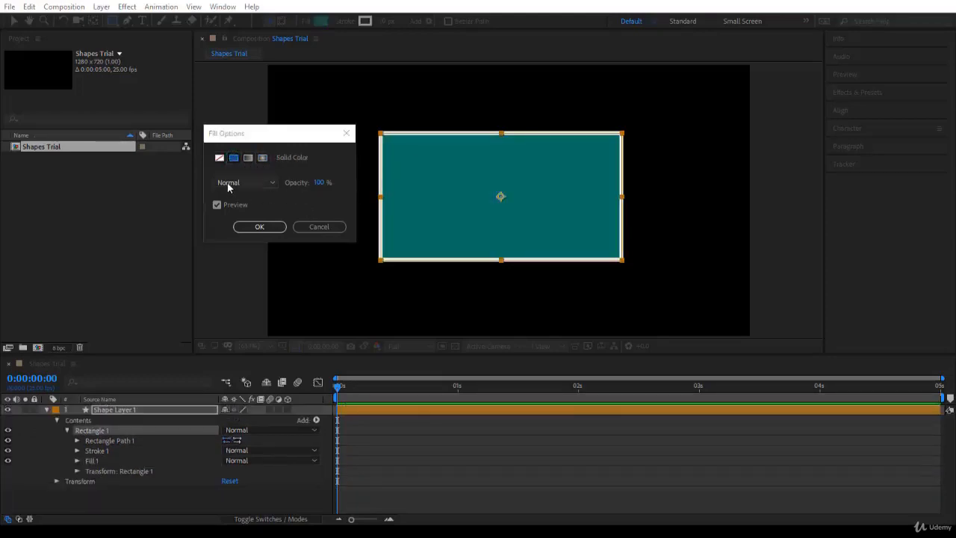
# Try the rectangle's fill at 0% opacity, restore it to 100% in Normal blend mode with Preview on, and accept the fill options
pyautogui.click(228, 184)
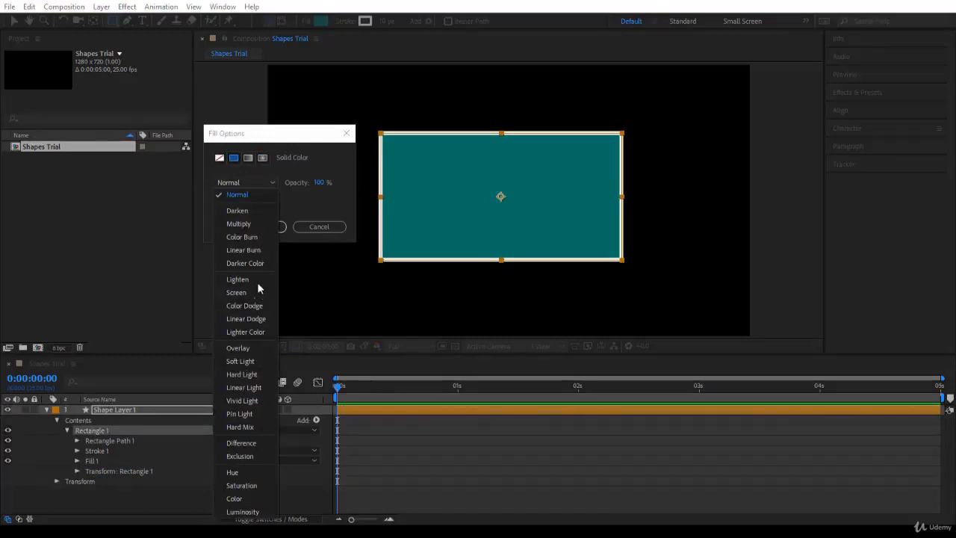
pyautogui.click(249, 199)
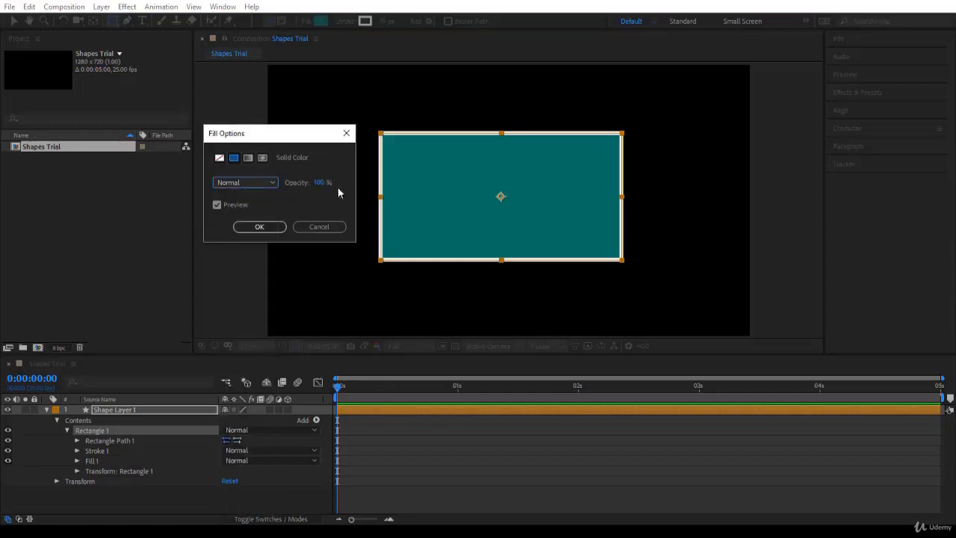
pyautogui.moveTo(321, 184); pyautogui.dragTo(235, 175)
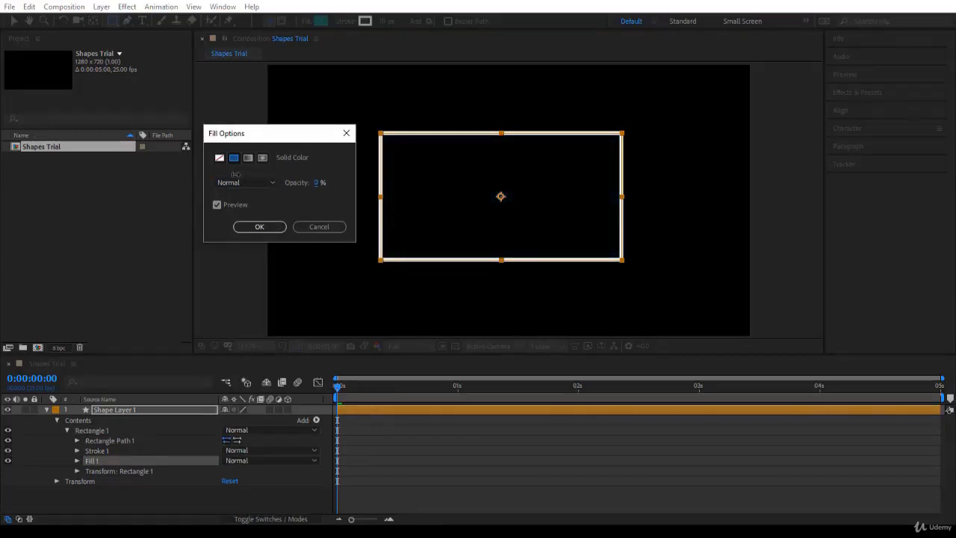
pyautogui.moveTo(235, 174); pyautogui.dragTo(353, 188)
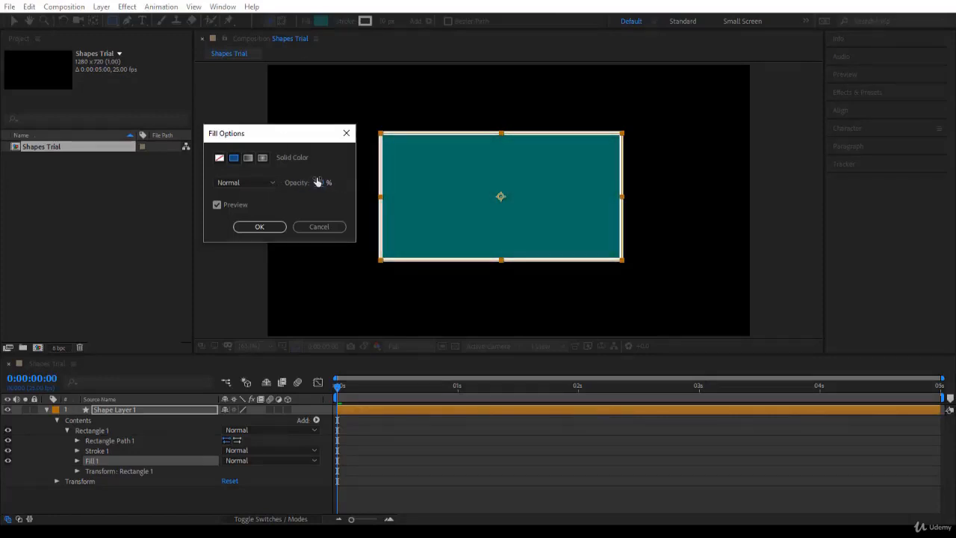
pyautogui.click(217, 205)
pyautogui.click(321, 182)
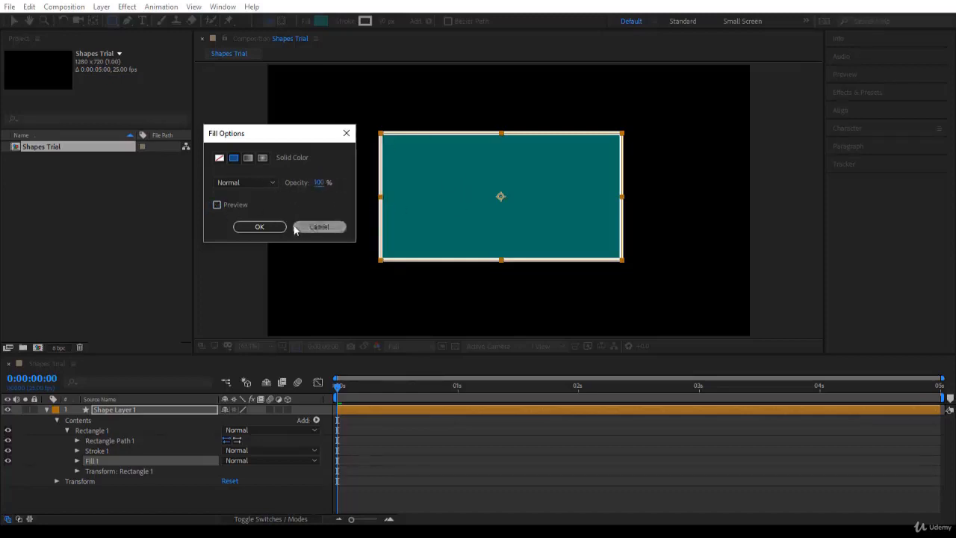
pyautogui.click(224, 206)
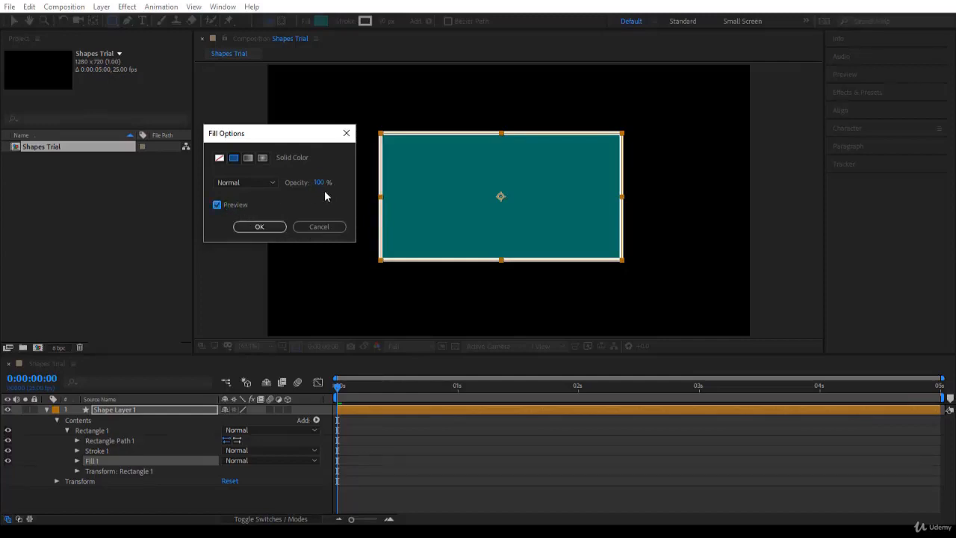
pyautogui.click(260, 226)
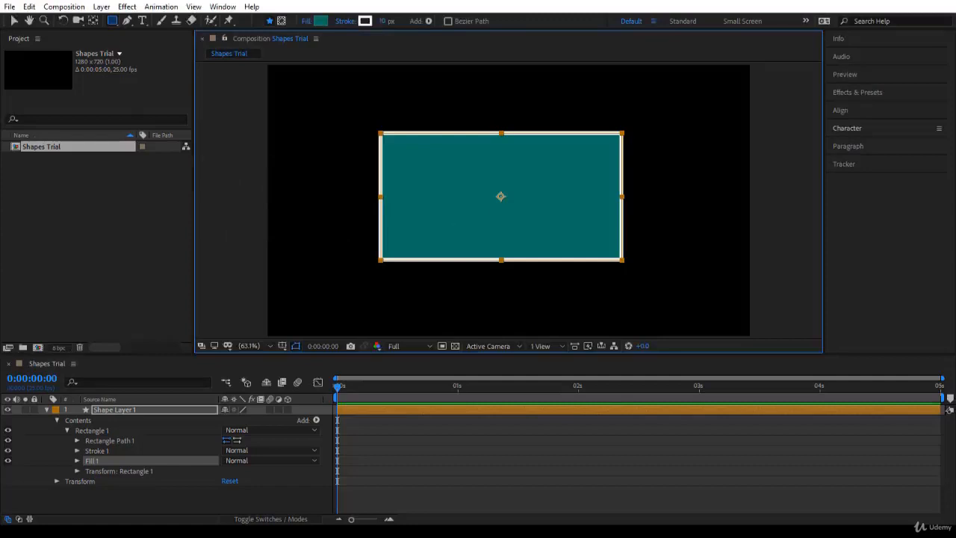
# Try brighter teal shades up to 1E9C8F as the rectangle's fill color, then discard the color change
pyautogui.click(321, 21)
pyautogui.click(201, 225)
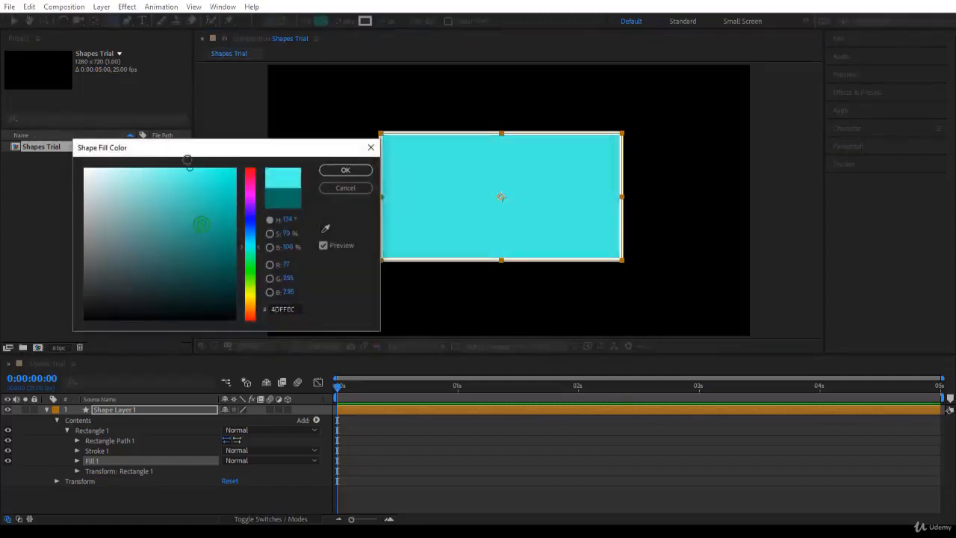
pyautogui.moveTo(188, 161)
pyautogui.mouseDown()
pyautogui.moveTo(156, 187)
pyautogui.moveTo(121, 271)
pyautogui.moveTo(222, 274)
pyautogui.moveTo(231, 234)
pyautogui.moveTo(200, 251)
pyautogui.moveTo(206, 227)
pyautogui.mouseUp()
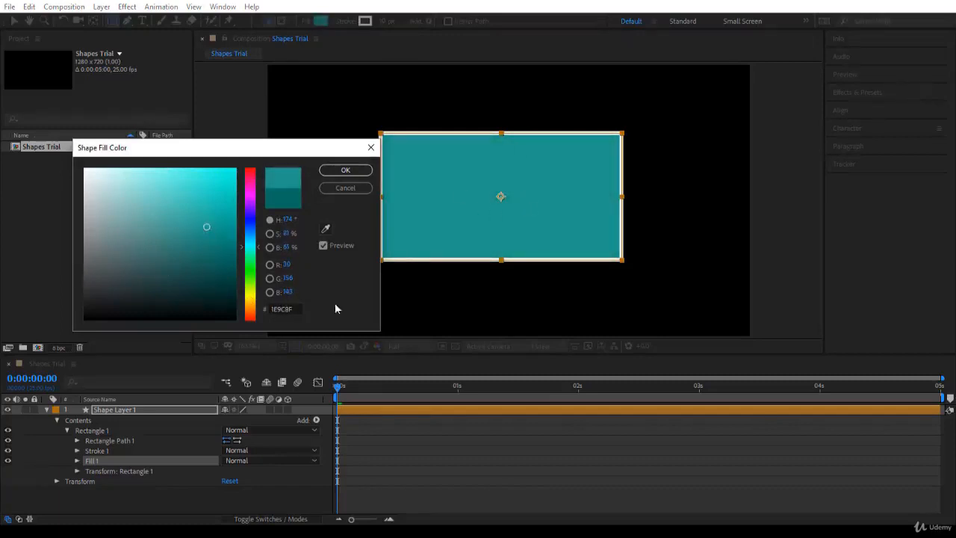
pyautogui.click(341, 188)
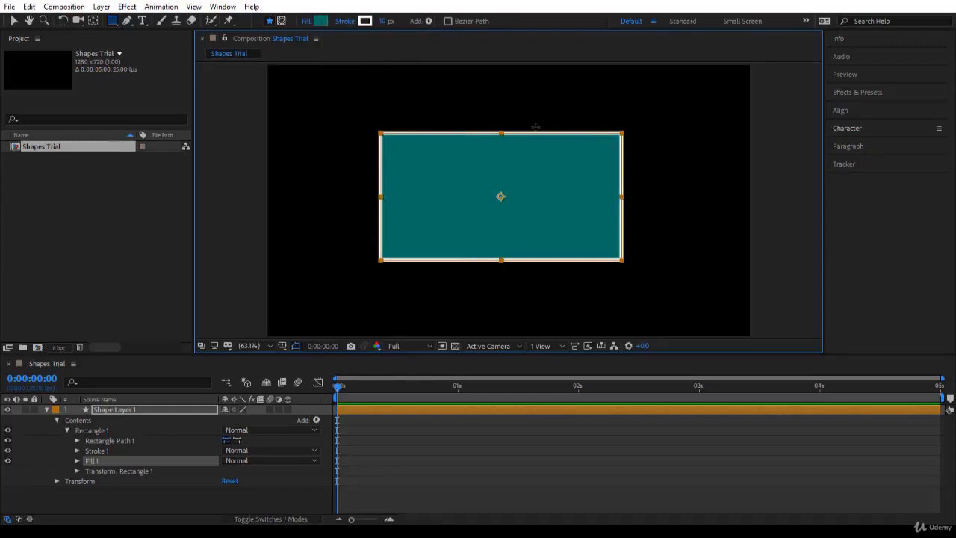
# Try the None, Linear Gradient and Radial Gradient stroke types on the rectangle, then return its stroke to Solid Color
pyautogui.click(347, 21)
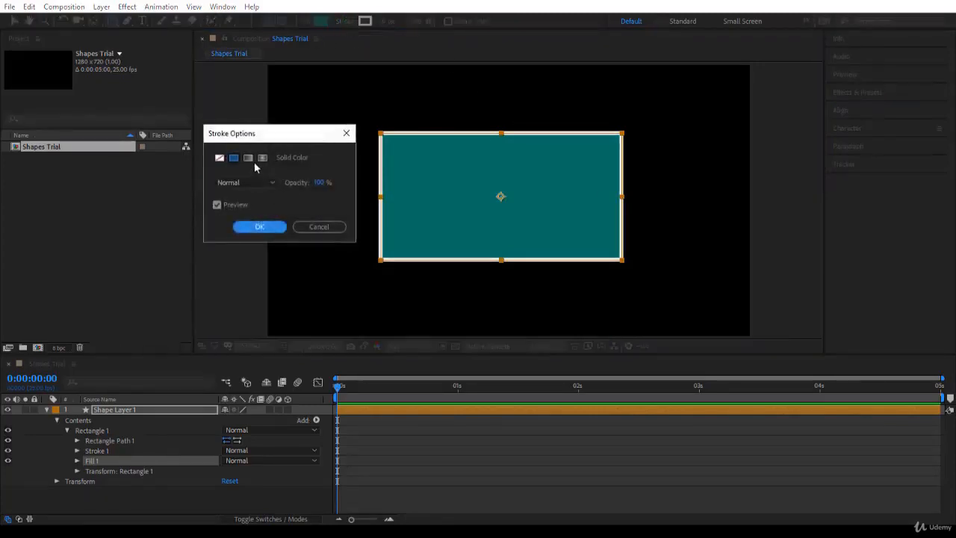
pyautogui.click(220, 157)
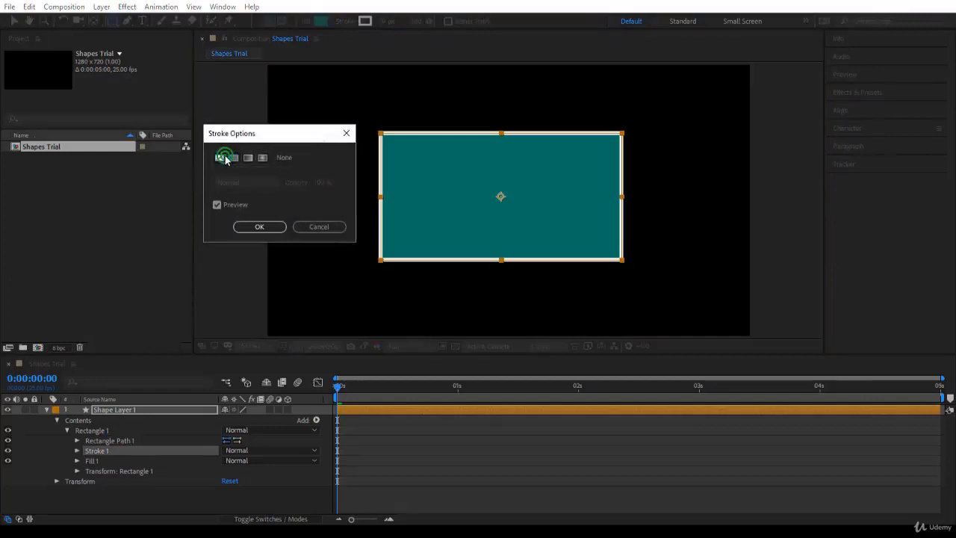
pyautogui.click(234, 158)
pyautogui.click(248, 159)
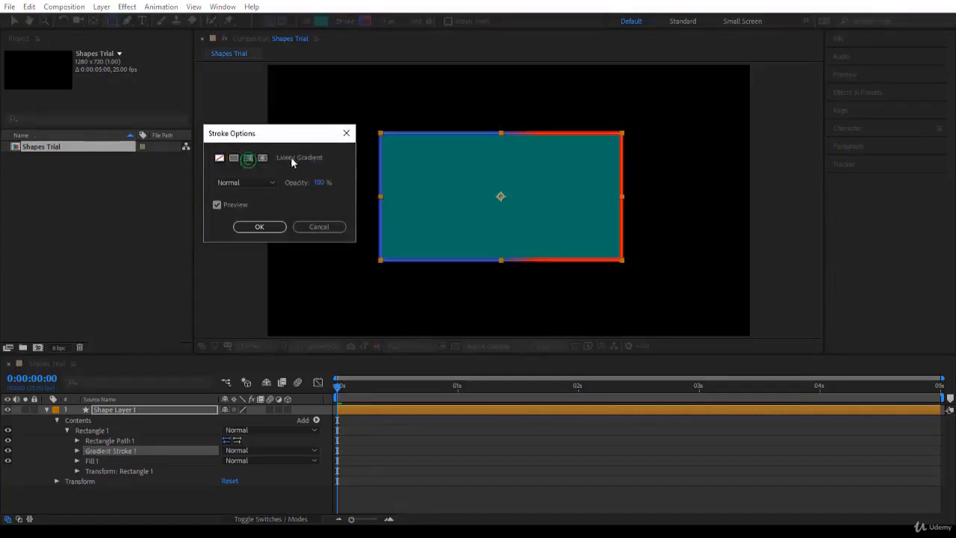
pyautogui.click(263, 159)
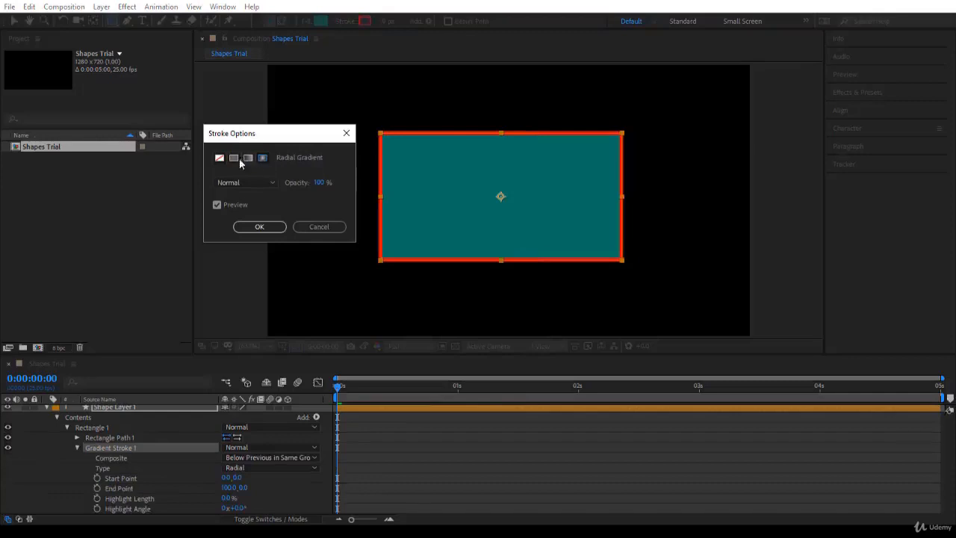
pyautogui.click(234, 158)
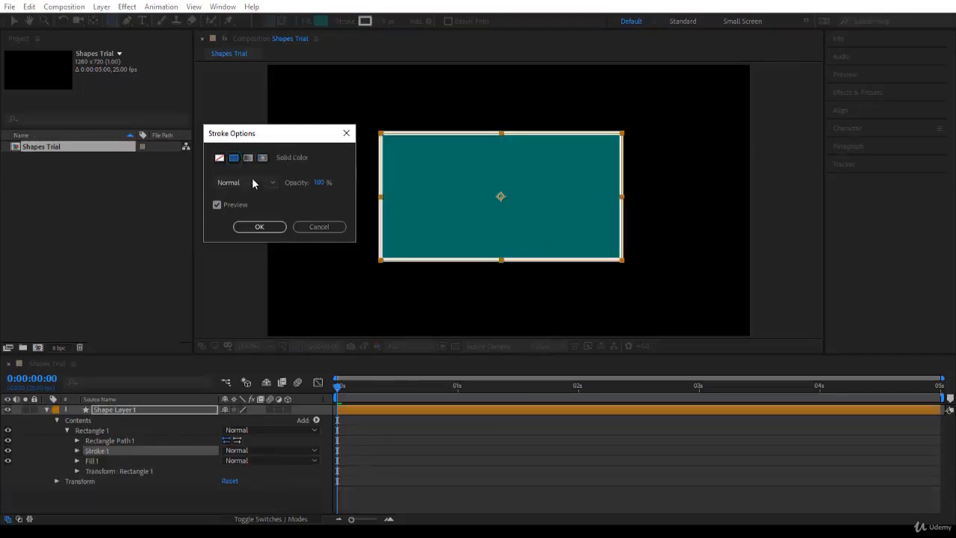
# Keep the rectangle's stroke in Normal blend mode at 100% opacity and accept the stroke options
pyautogui.click(252, 181)
pyautogui.moveTo(331, 182)
pyautogui.mouseDown()
pyautogui.moveTo(288, 181)
pyautogui.moveTo(357, 190)
pyautogui.mouseUp()
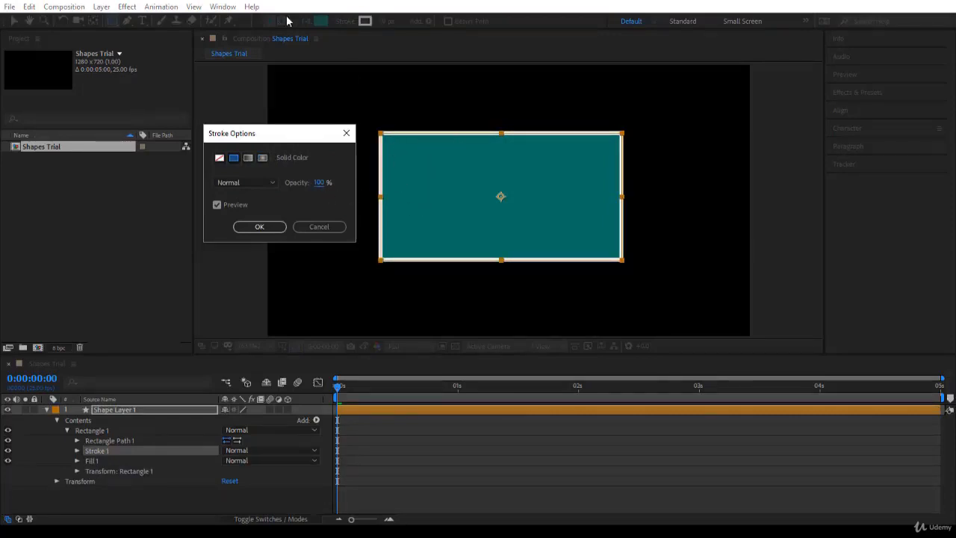
pyautogui.click(273, 228)
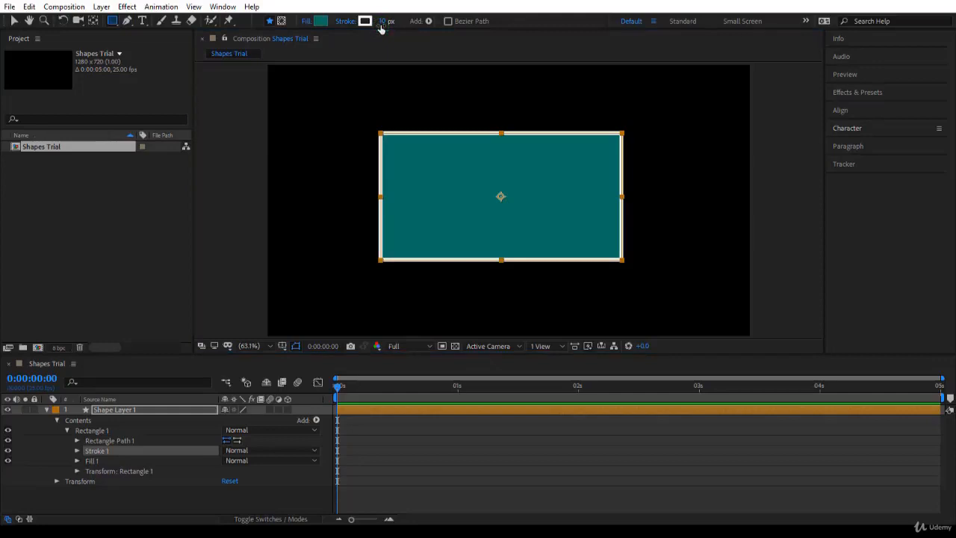
# Try much thicker strokes on the rectangle, first 162 px wide and then exactly 160 px
pyautogui.moveTo(381, 23)
pyautogui.mouseDown()
pyautogui.moveTo(459, 37)
pyautogui.moveTo(307, 27)
pyautogui.moveTo(409, 50)
pyautogui.mouseUp()
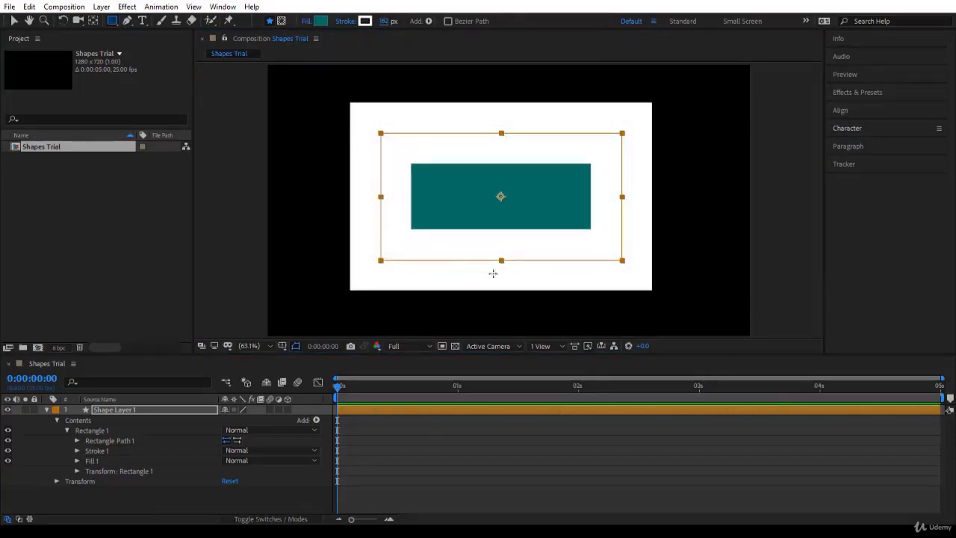
pyautogui.click(387, 21)
pyautogui.write('16')
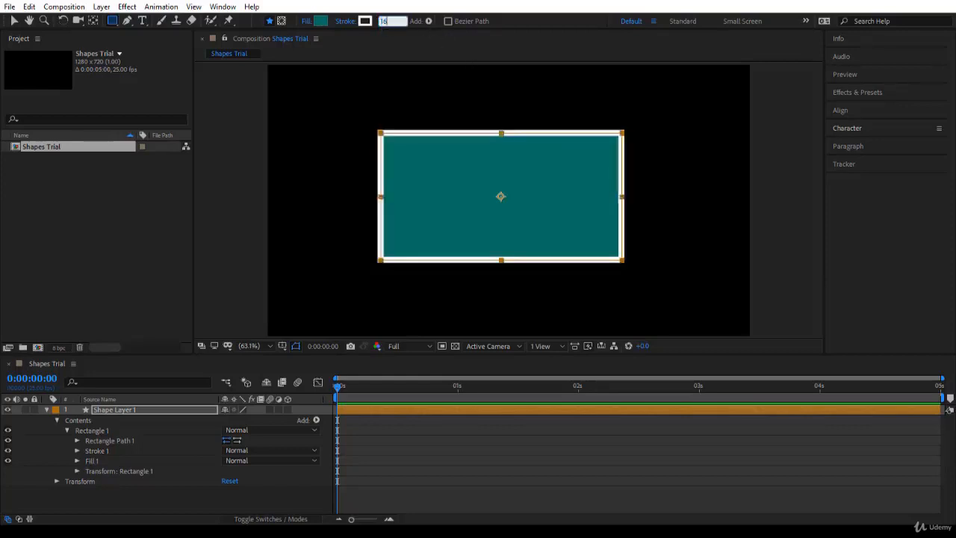
pyautogui.write('0')
pyautogui.press('Return')
pyautogui.click(438, 41)
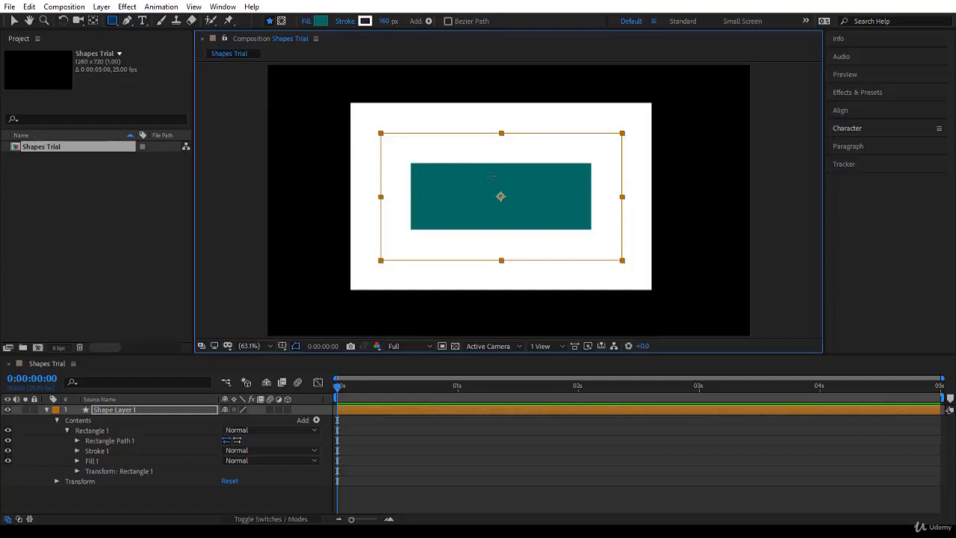
# Reduce the rectangle's stroke width through 66 px and set it to 10 px
pyautogui.moveTo(387, 21); pyautogui.dragTo(325, 22)
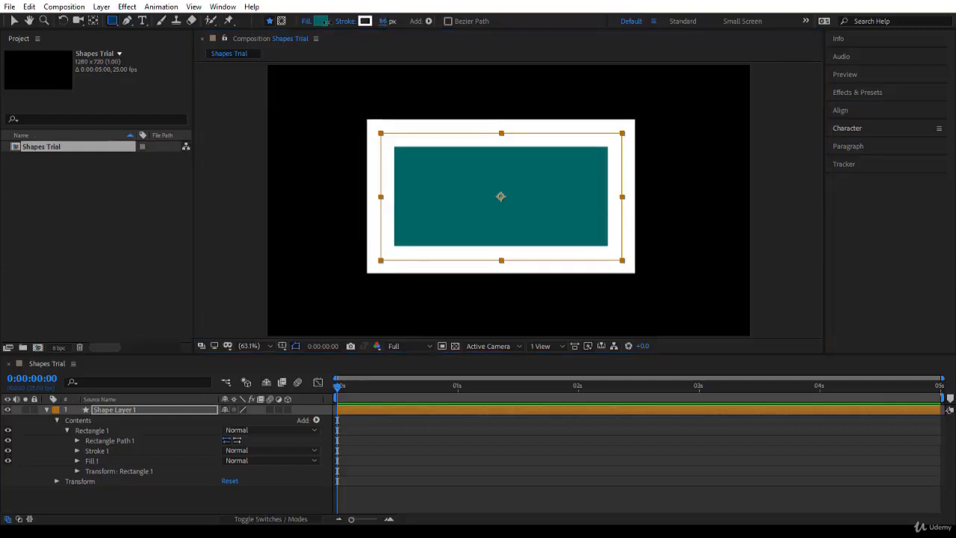
pyautogui.click(386, 21)
pyautogui.write('10')
pyautogui.press('Return')
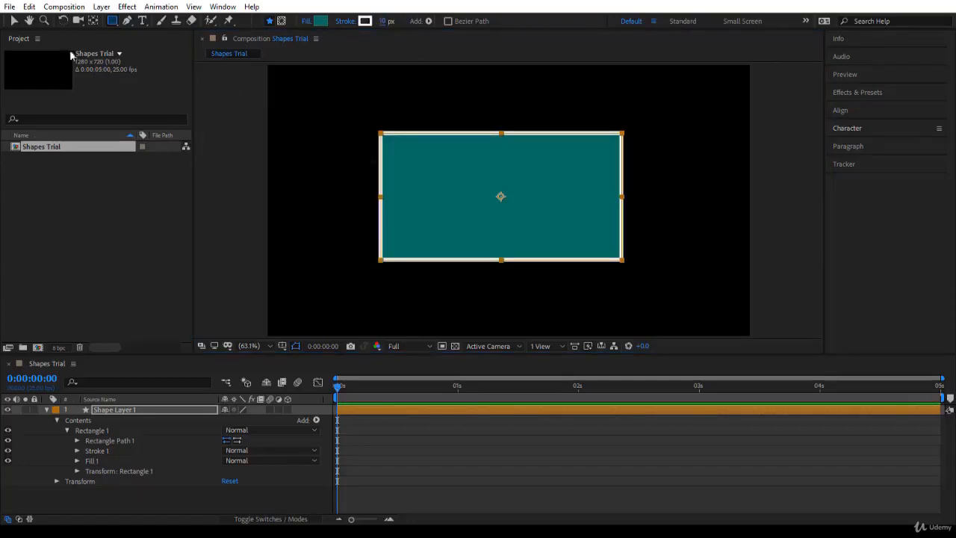
# Select Shape Layer 1 with the Selection tool and move the rectangle slightly left and down in the composition
pyautogui.click(13, 21)
pyautogui.click(171, 409)
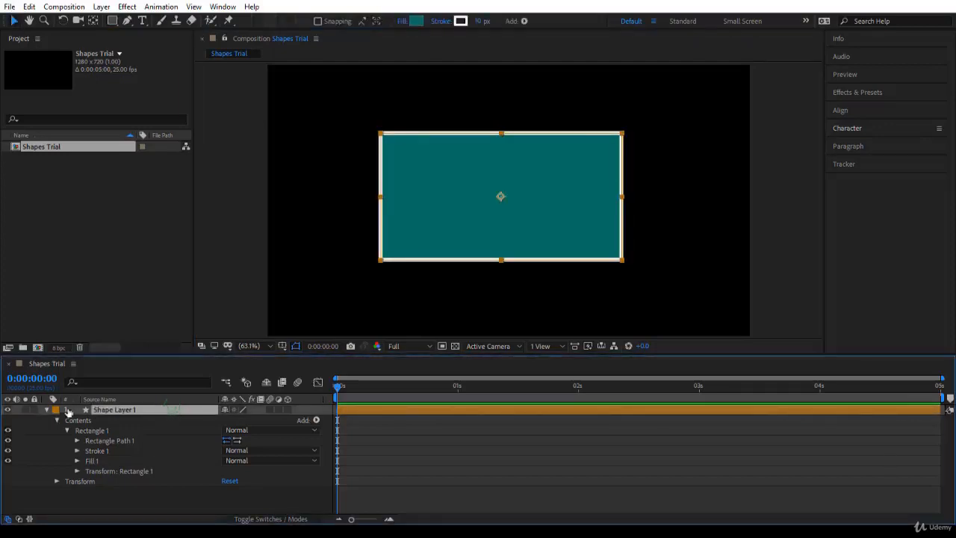
pyautogui.moveTo(585, 221); pyautogui.dragTo(551, 227)
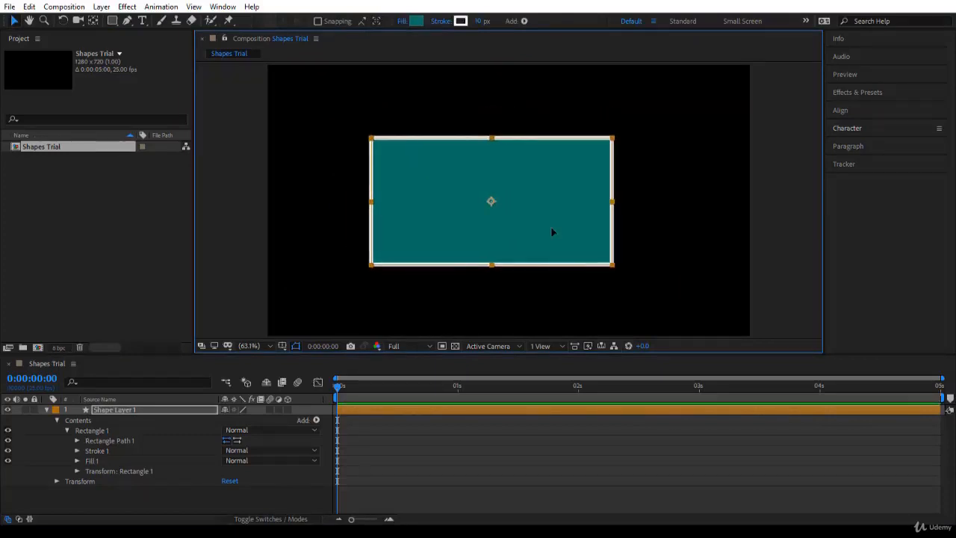